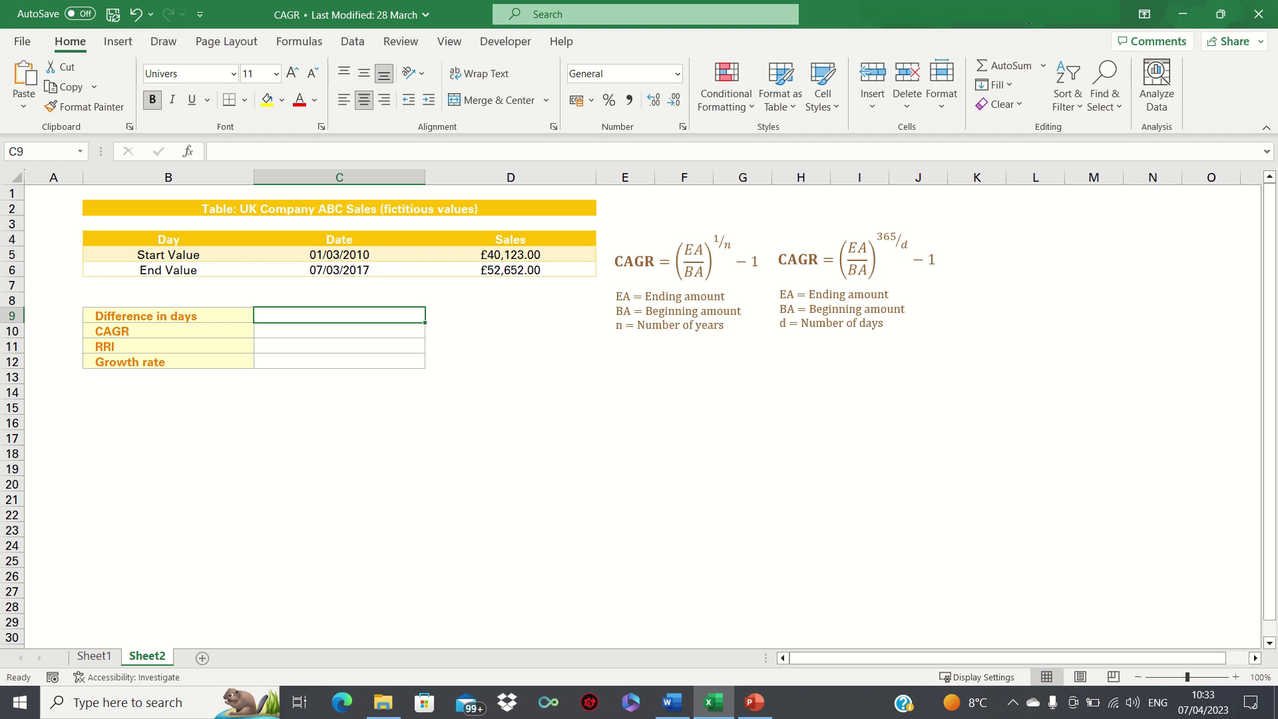
Step: Undo the last change, then enter =C6-C5 in C9 to get 2563 days
key(ctrl+z)
text(=)
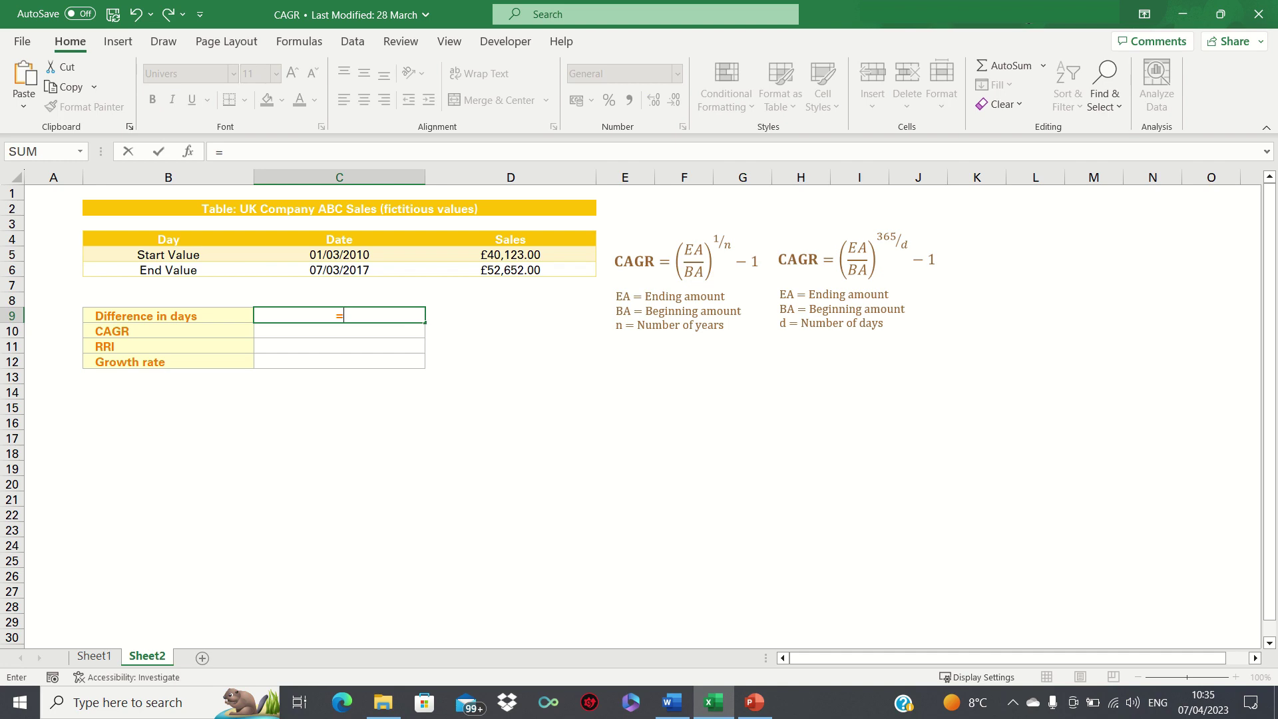
key(Up)
key(Up)
key(Up)
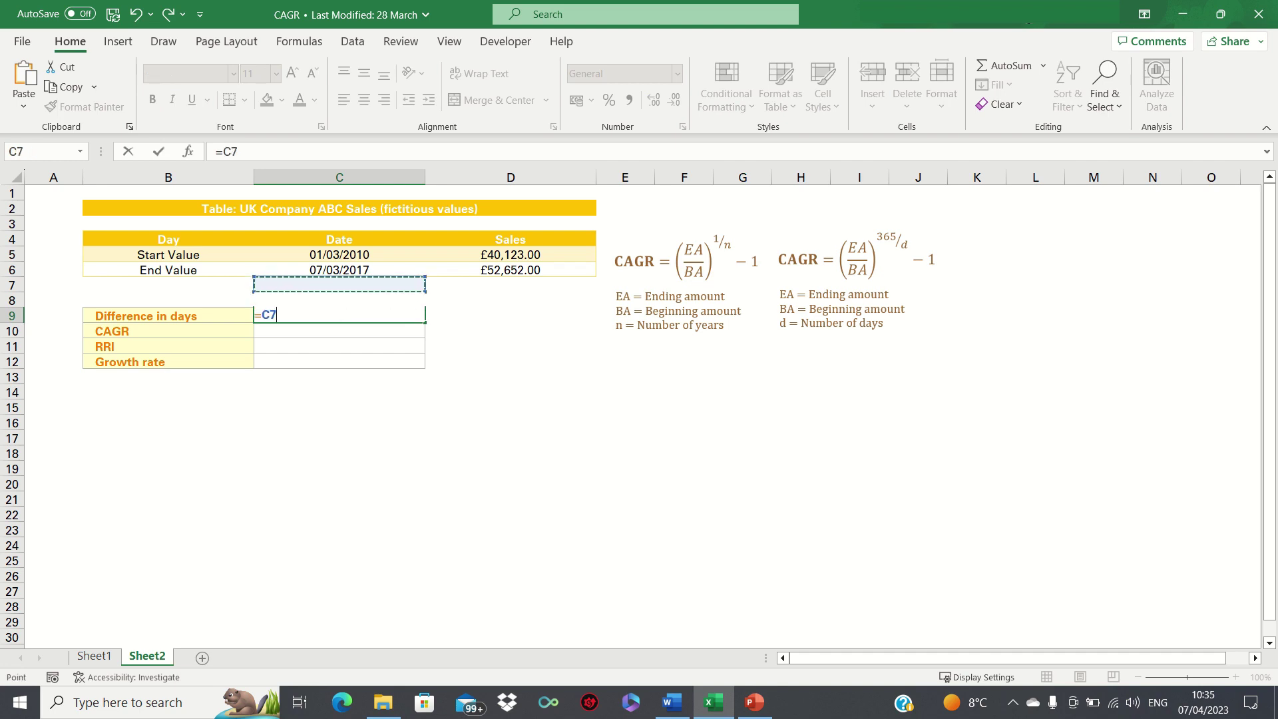
text(-)
key(Up)
key(Up)
key(Up)
key(Up)
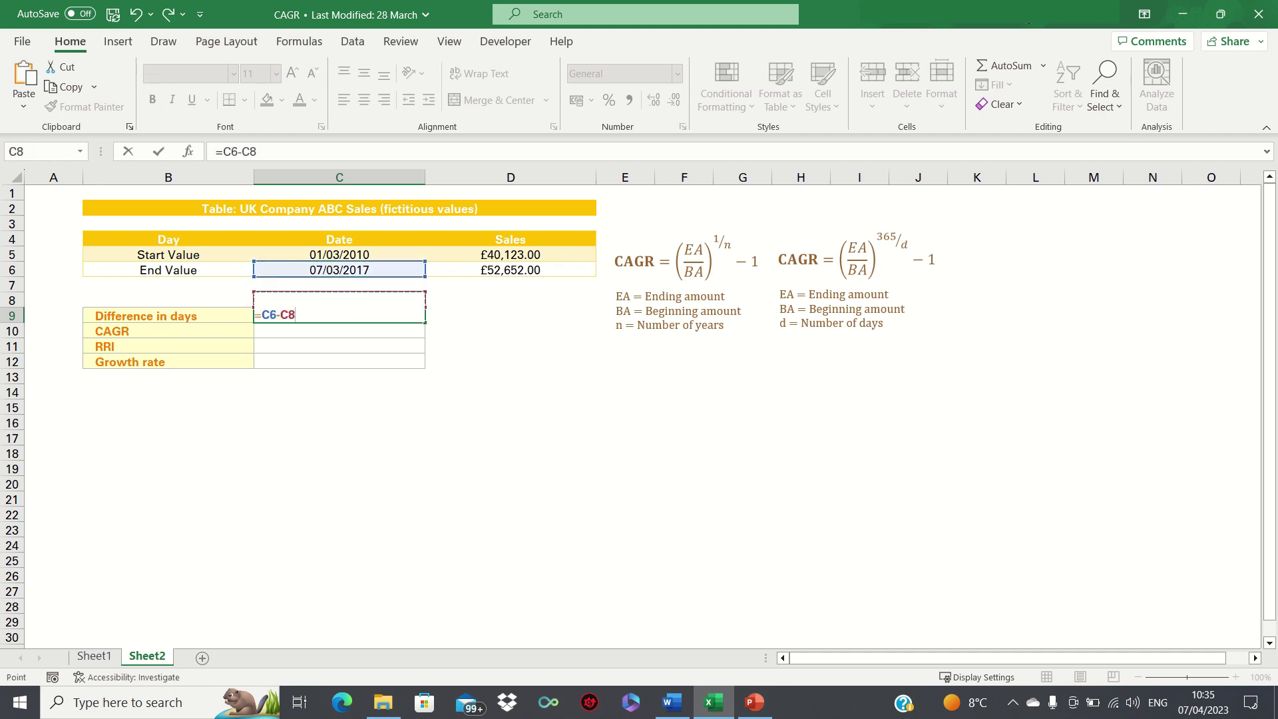
key(Return)
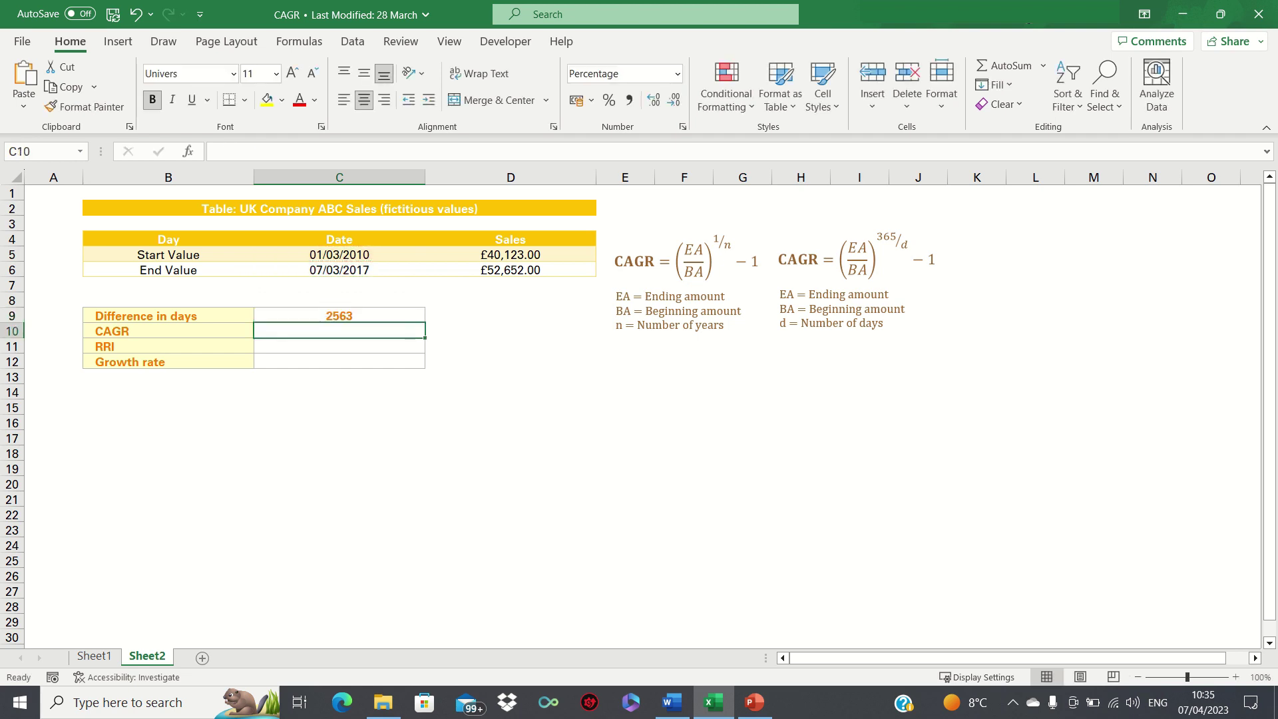
Step: Enter =(D6/D5)^(365/C9)-1 in C10, giving a CAGR of 3.946%
text(=()
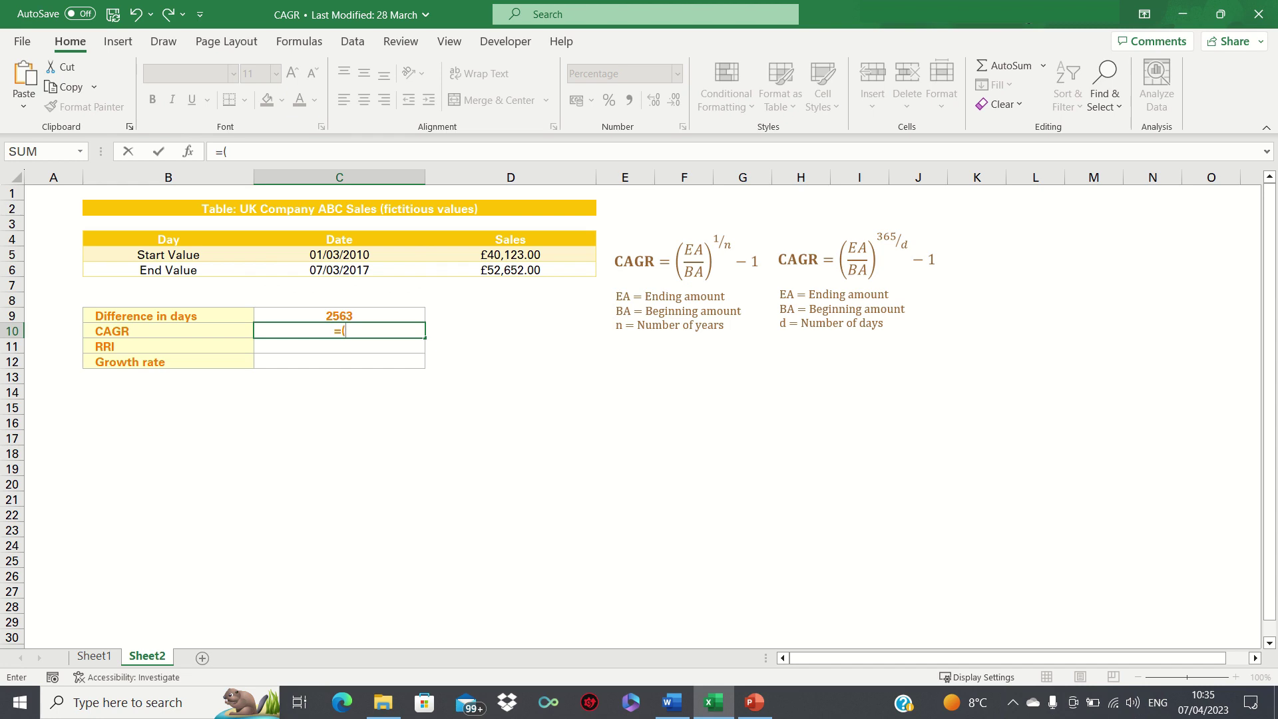
key(Up)
key(Up)
key(Up)
key(Up)
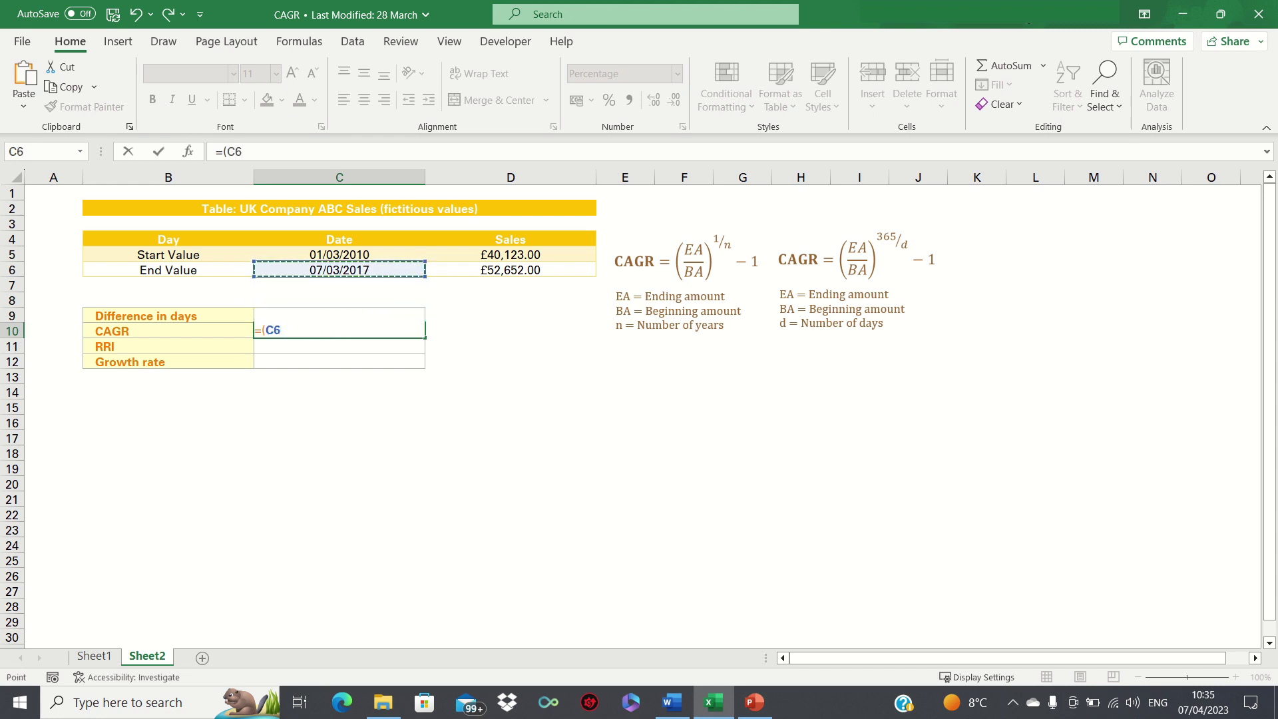
key(Right)
text(/)
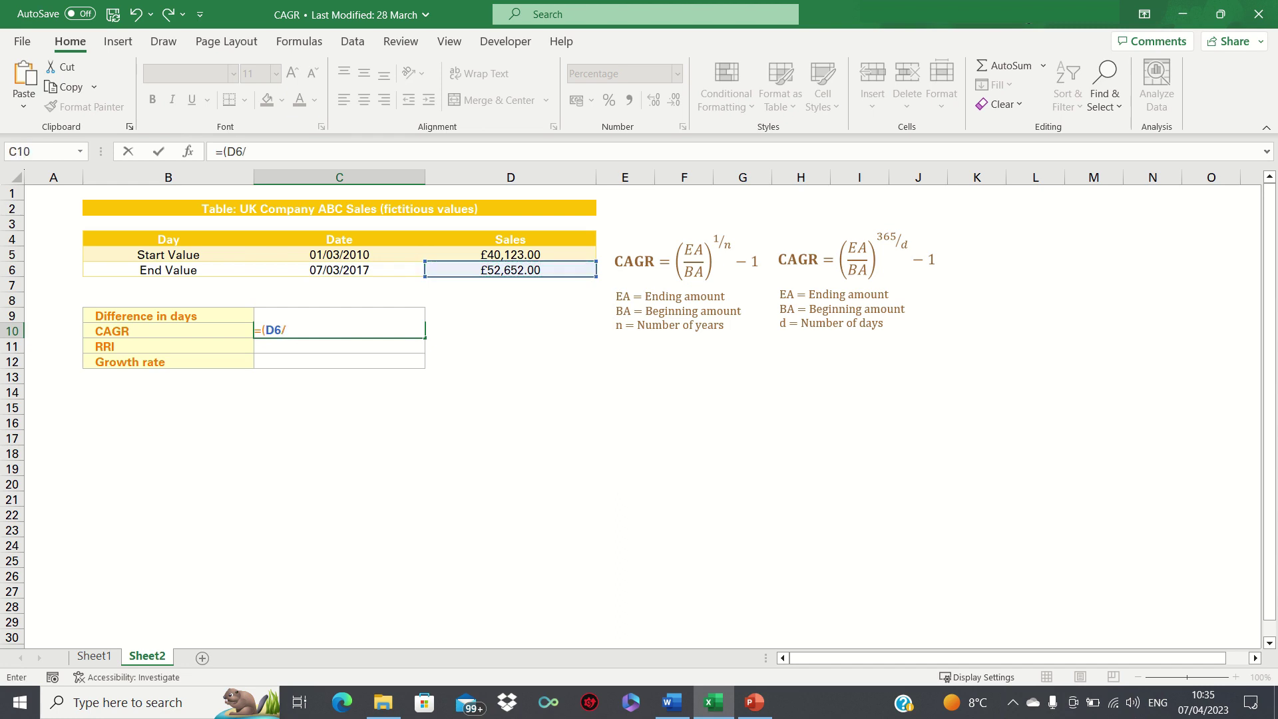
key(Up)
key(Up)
key(Up)
key(Up)
key(Up)
key(Right)
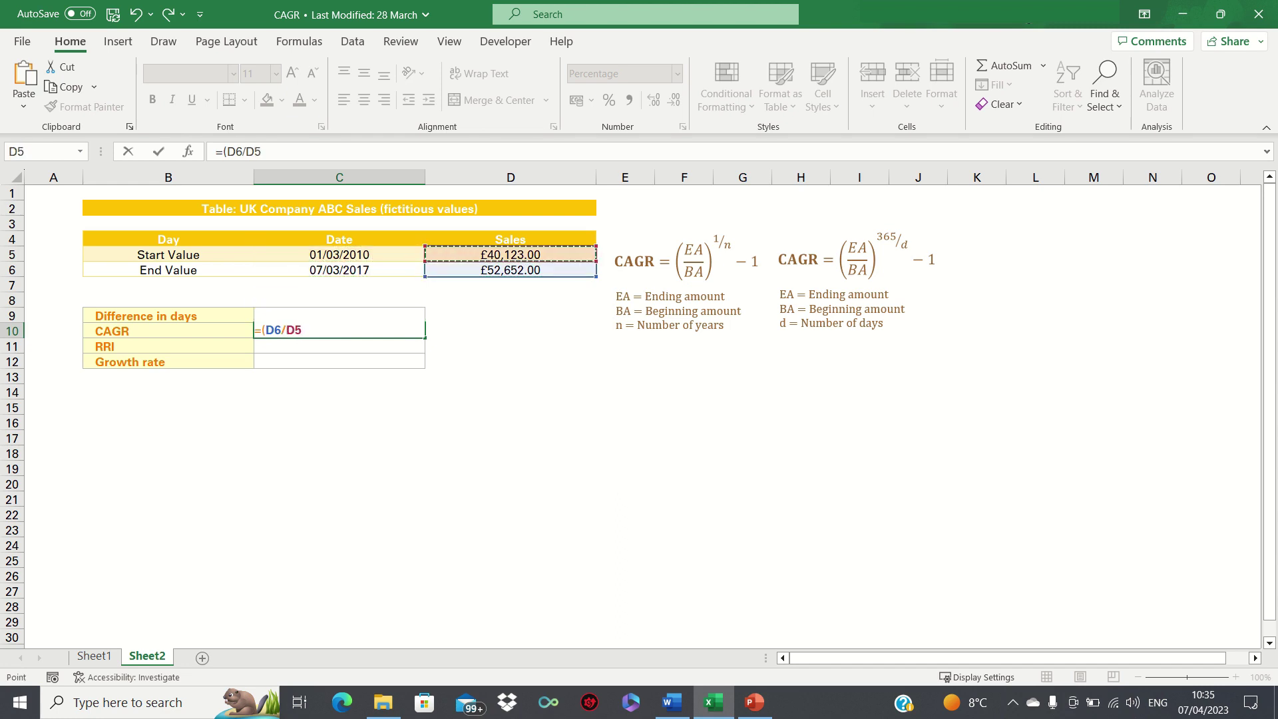
text())
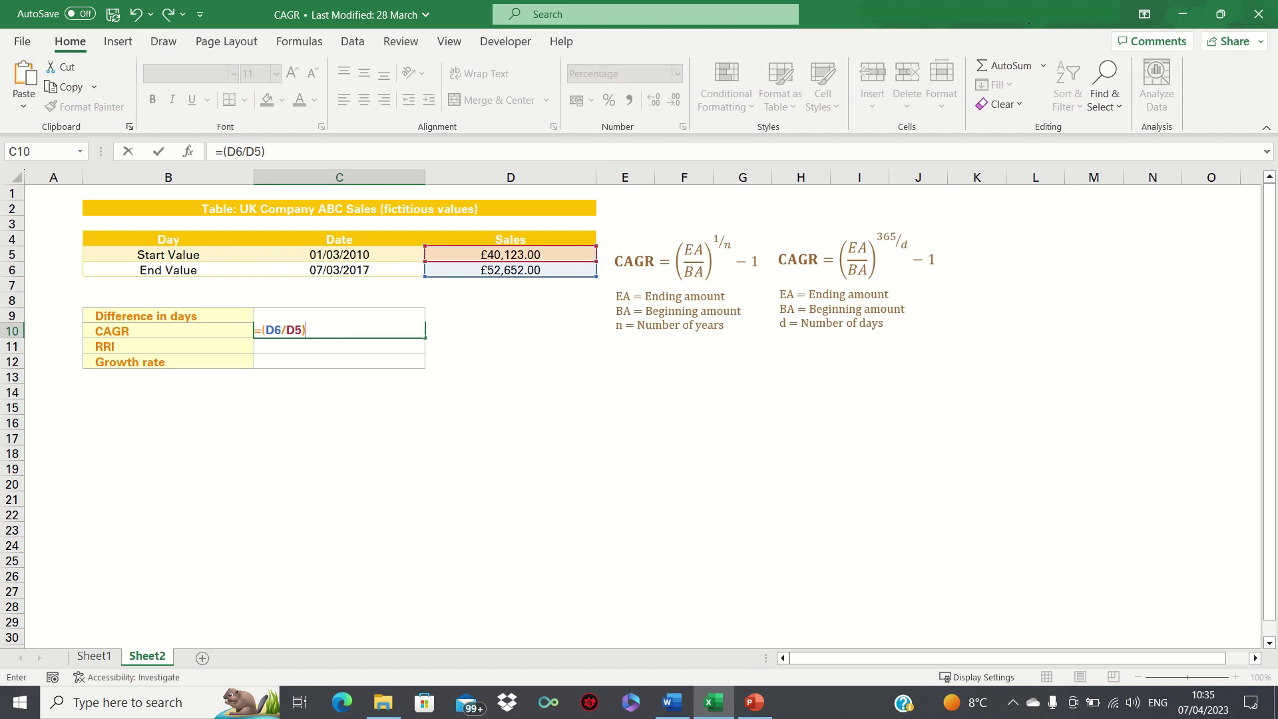
text(^(365/)
click(339, 315)
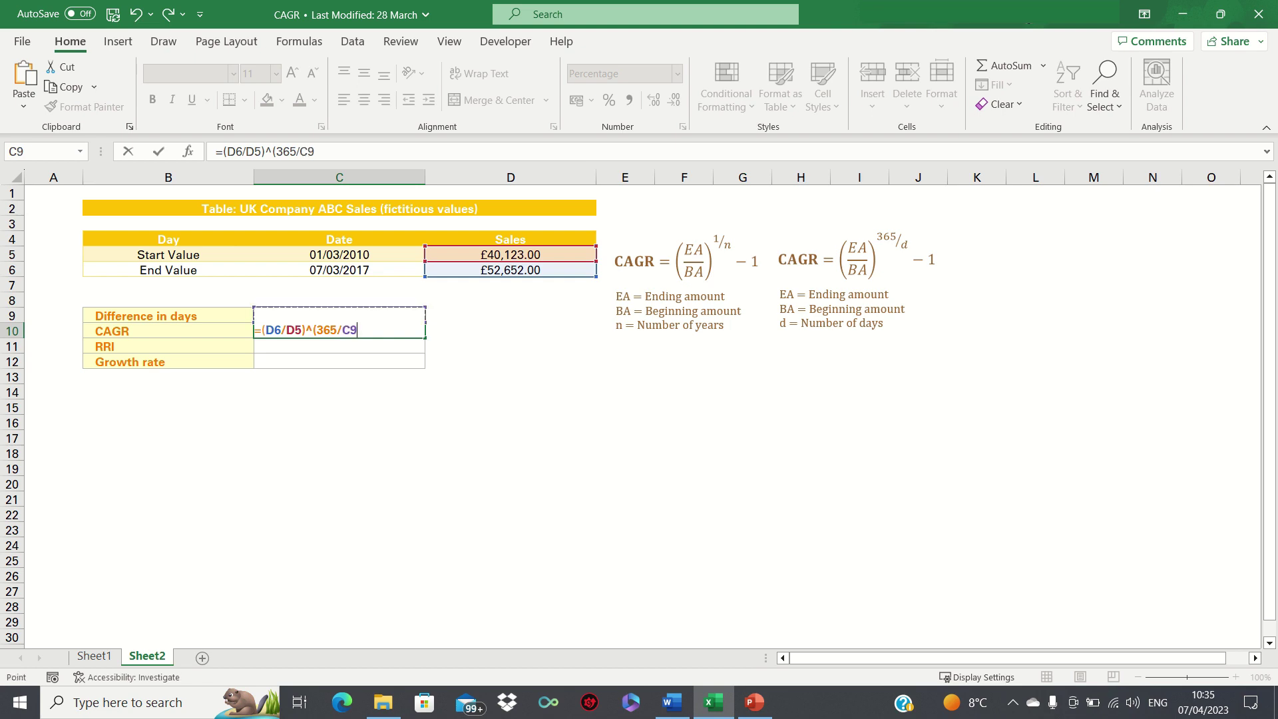
text()-1)
key(Return)
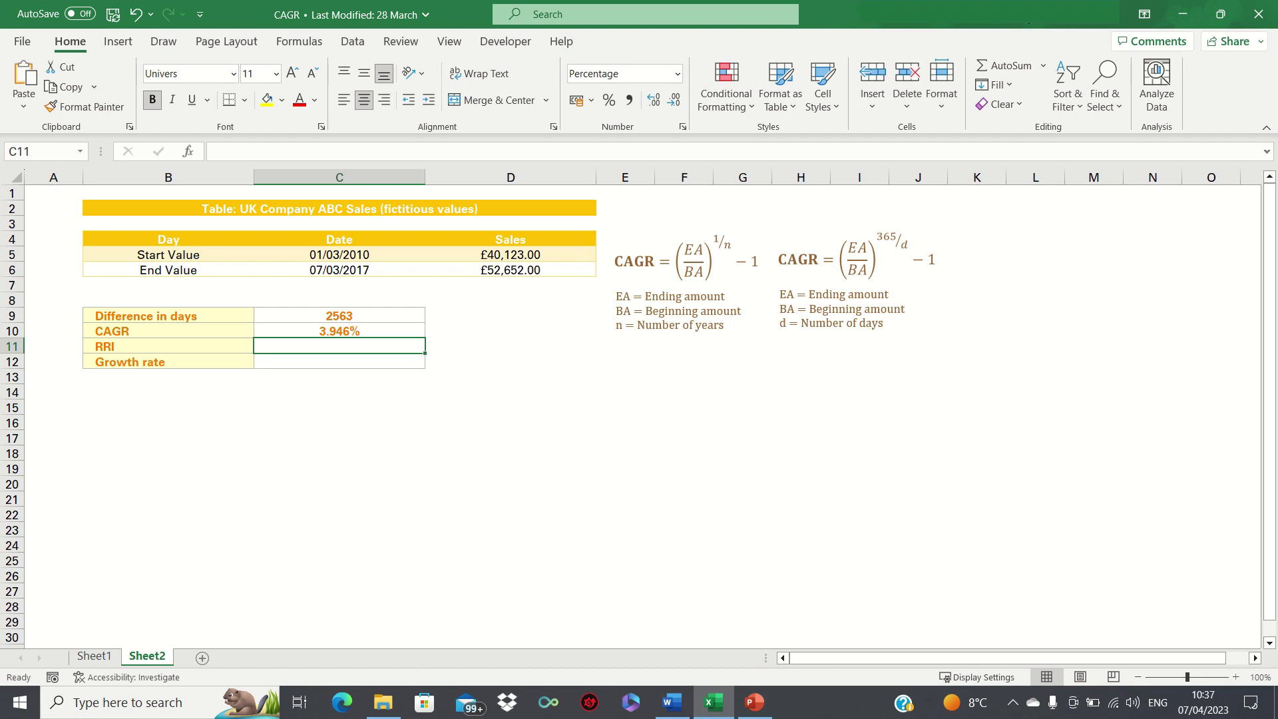
Step: Enter =RRI(C9/365,D5,D6) in C11, returning 3.946% to match the CAGR
text(=RRI()
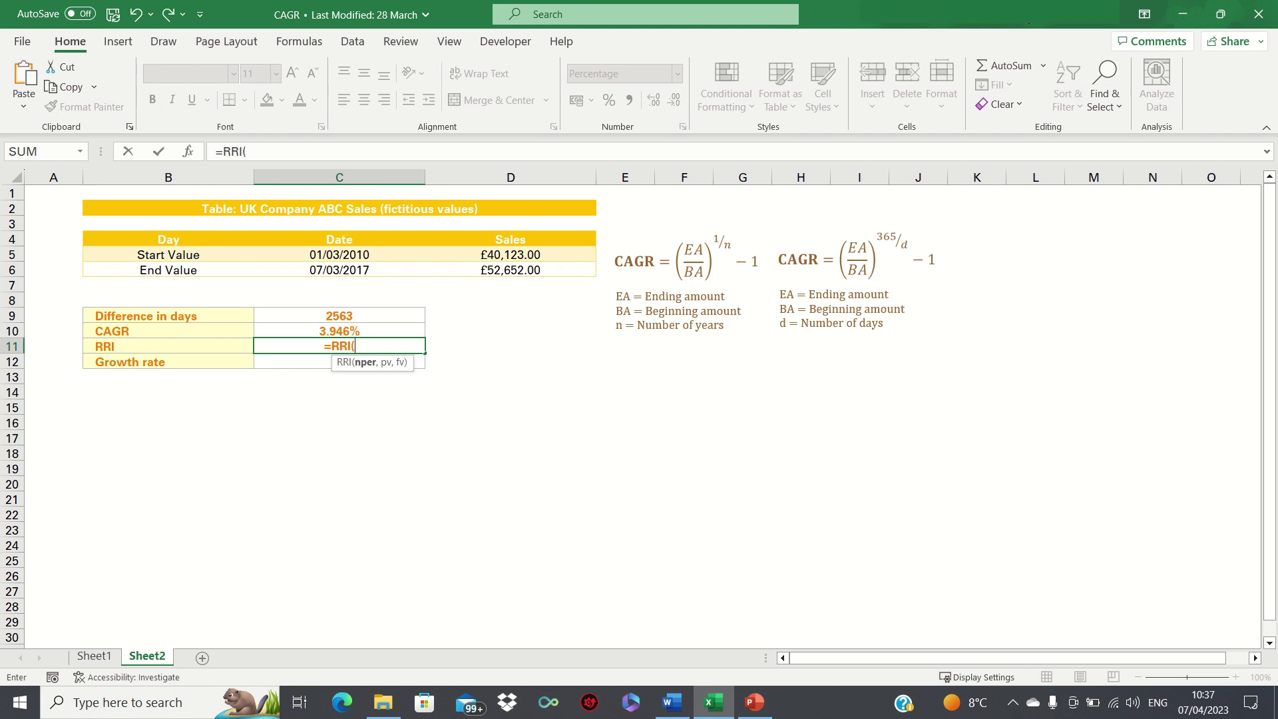
key(Up)
key(Up)
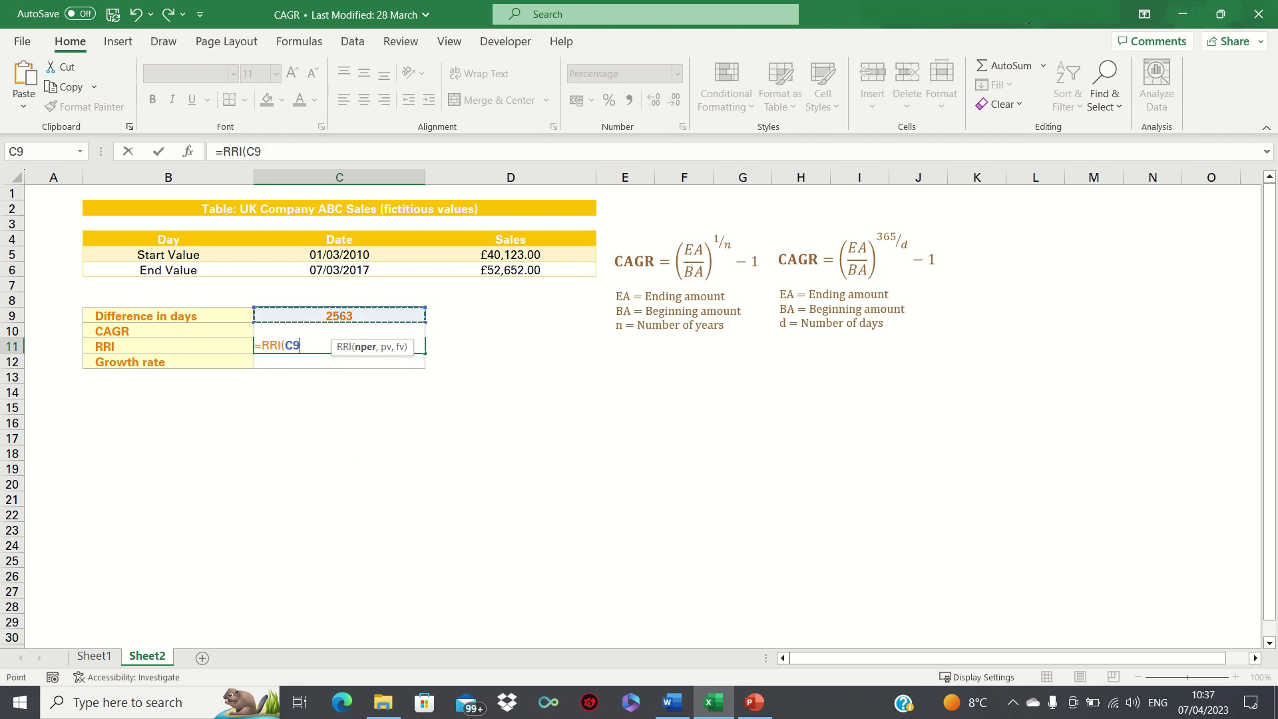
text(/)
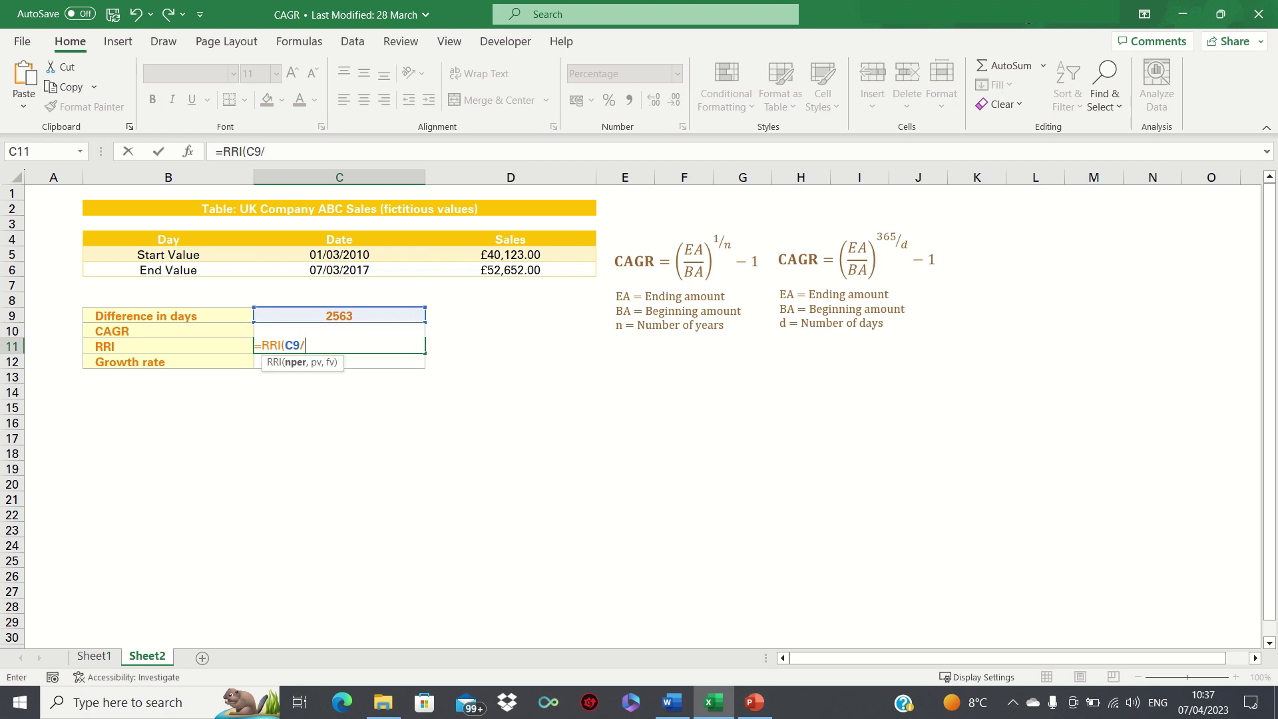
text(365,)
key(Up)
key(Up)
key(Up)
key(Up)
key(Up)
key(Up)
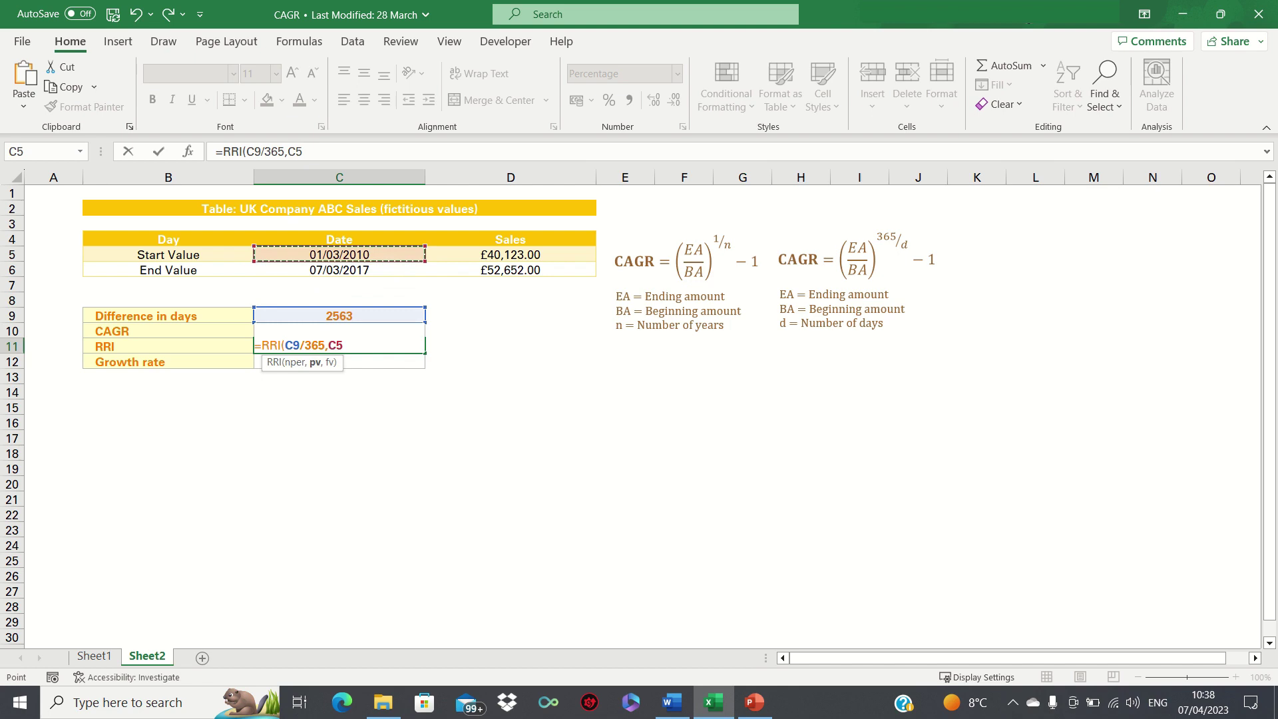
key(Right)
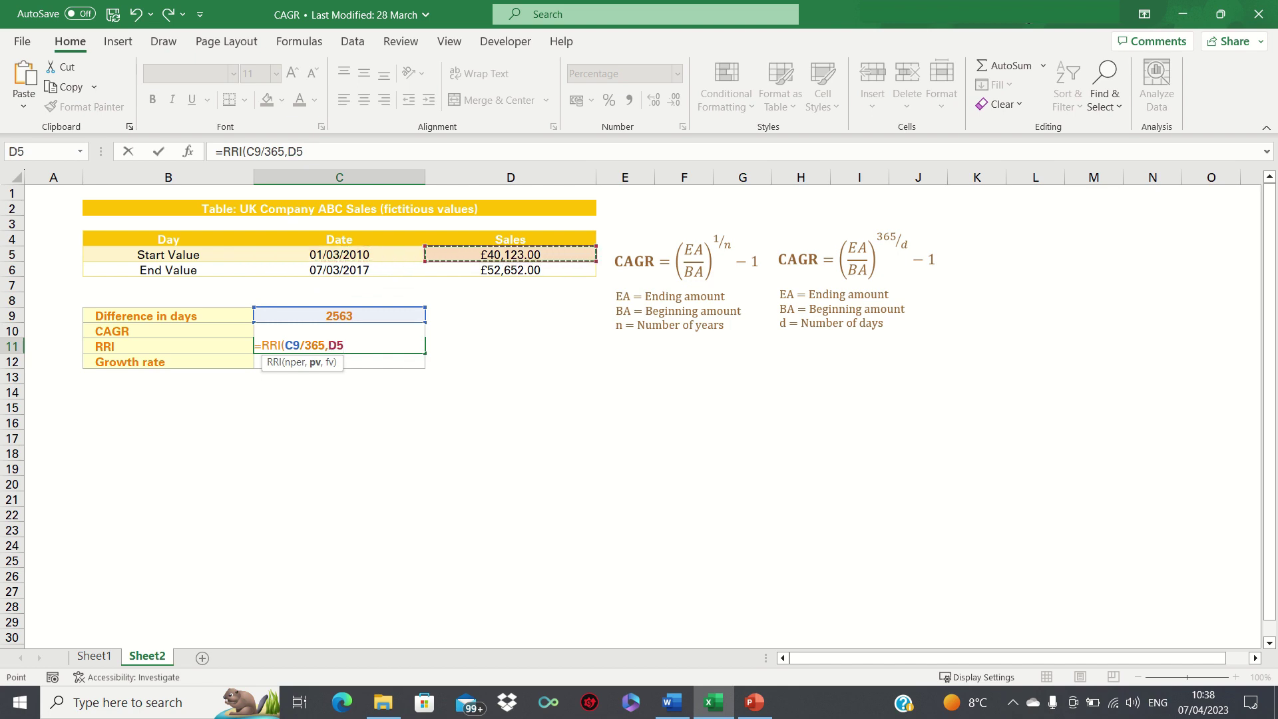
text(,)
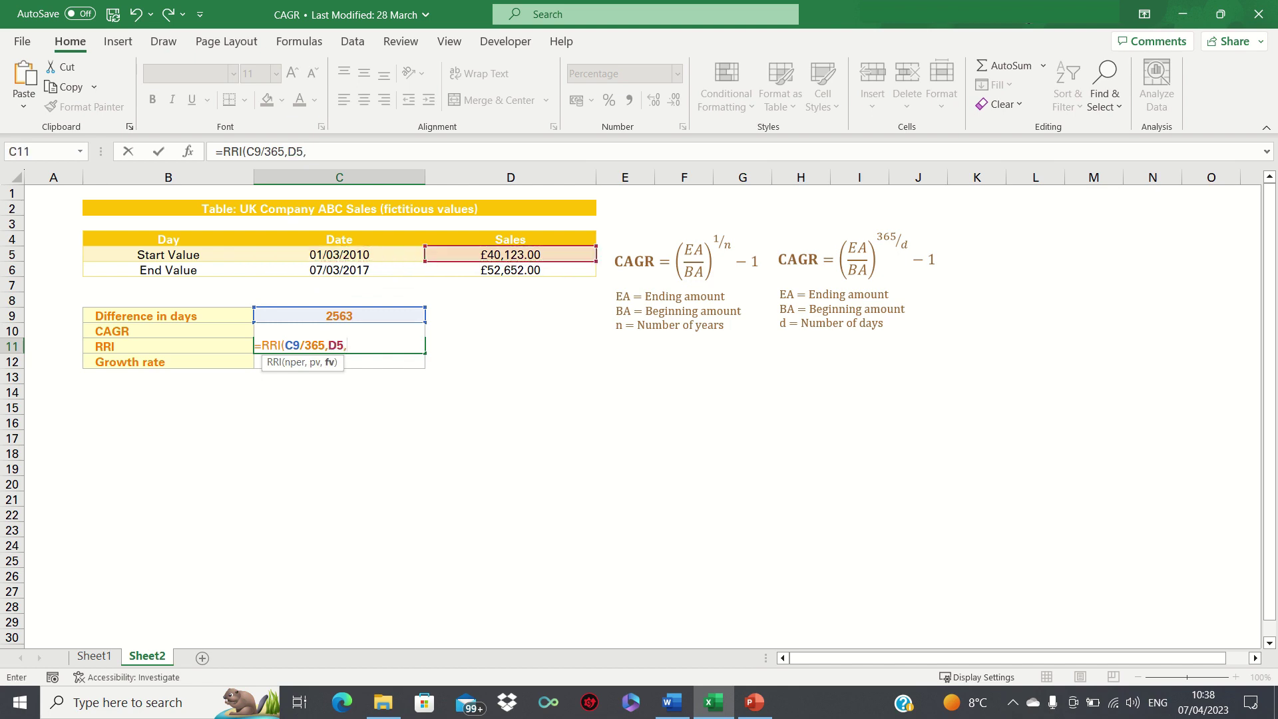
key(Up)
key(Up)
key(Up)
key(Up)
key(Up)
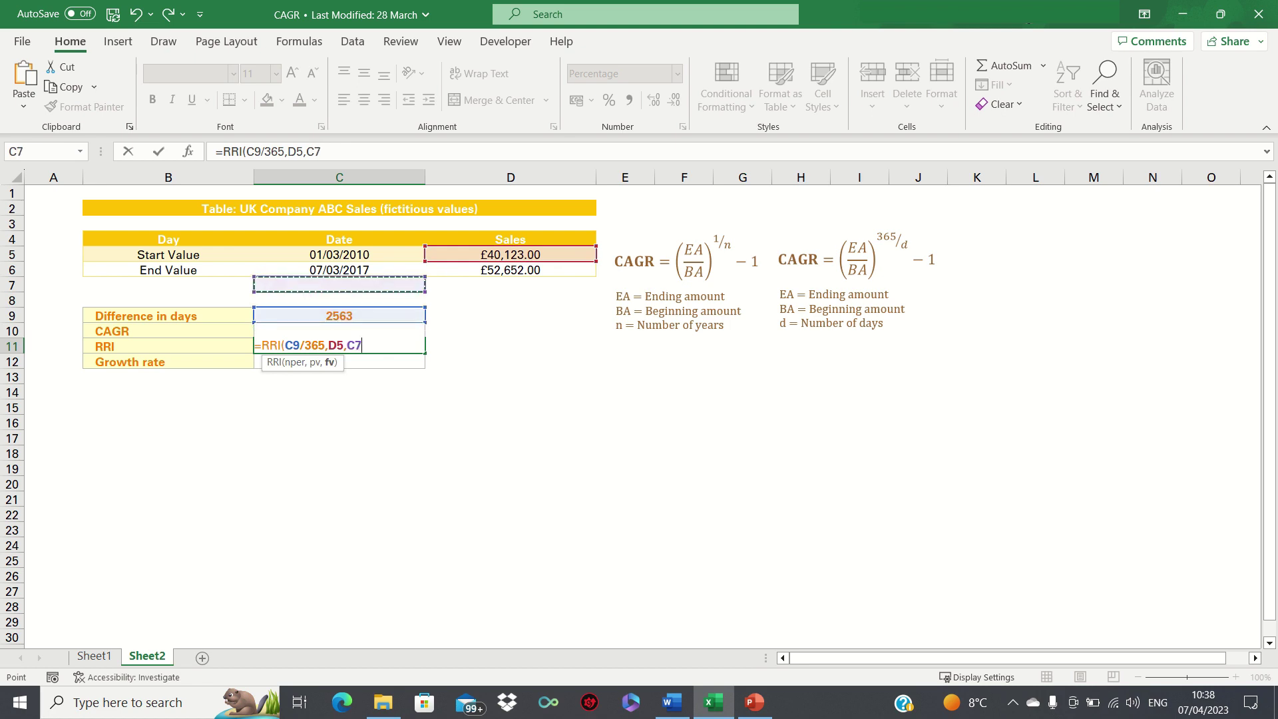
key(Right)
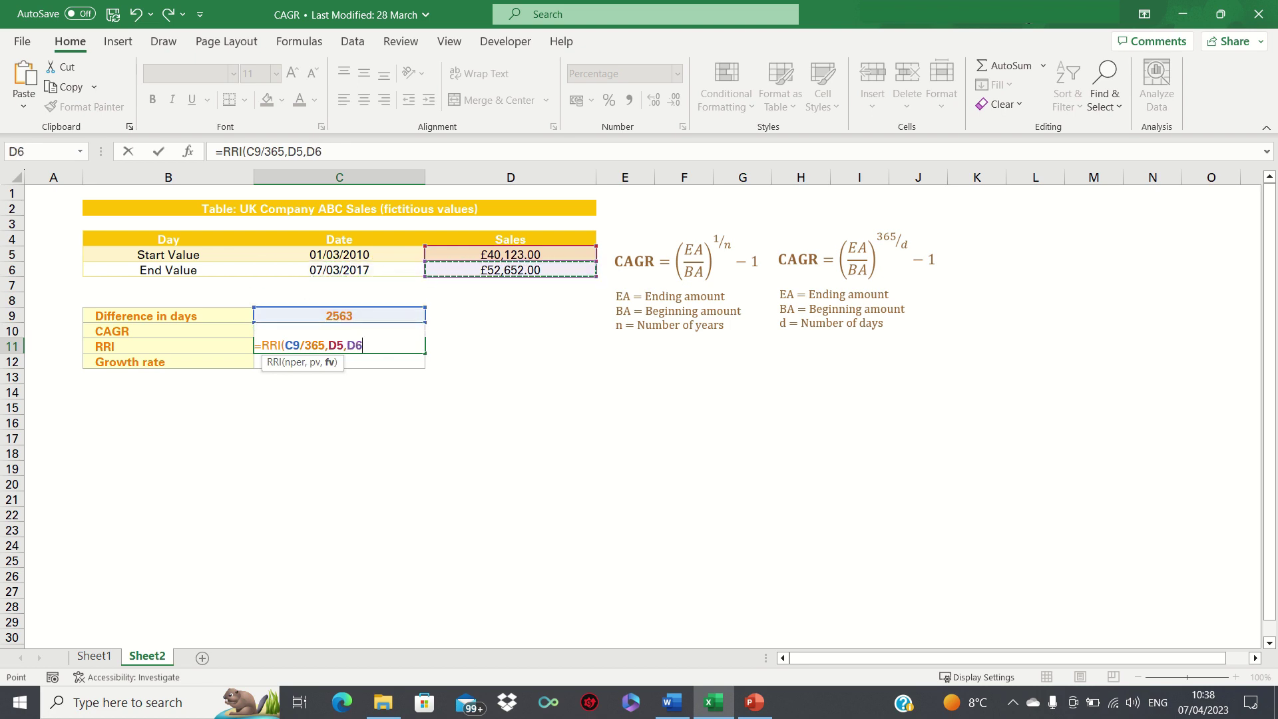
text())
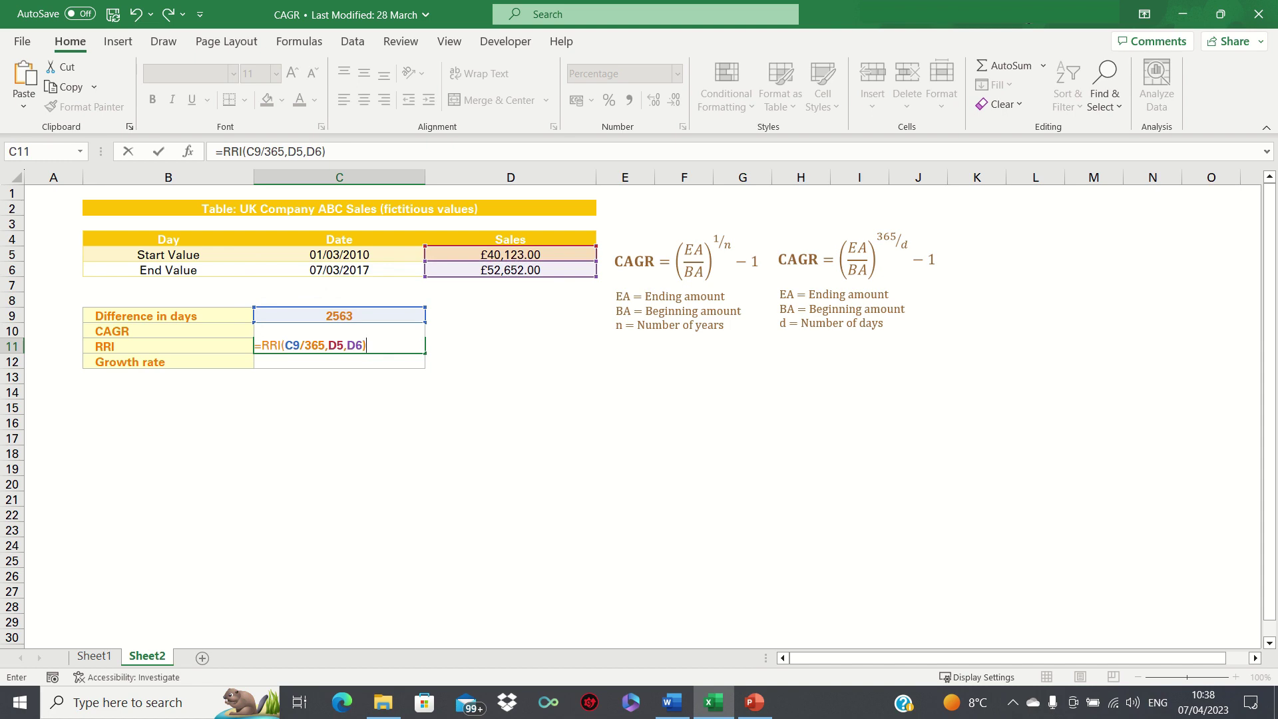
key(Return)
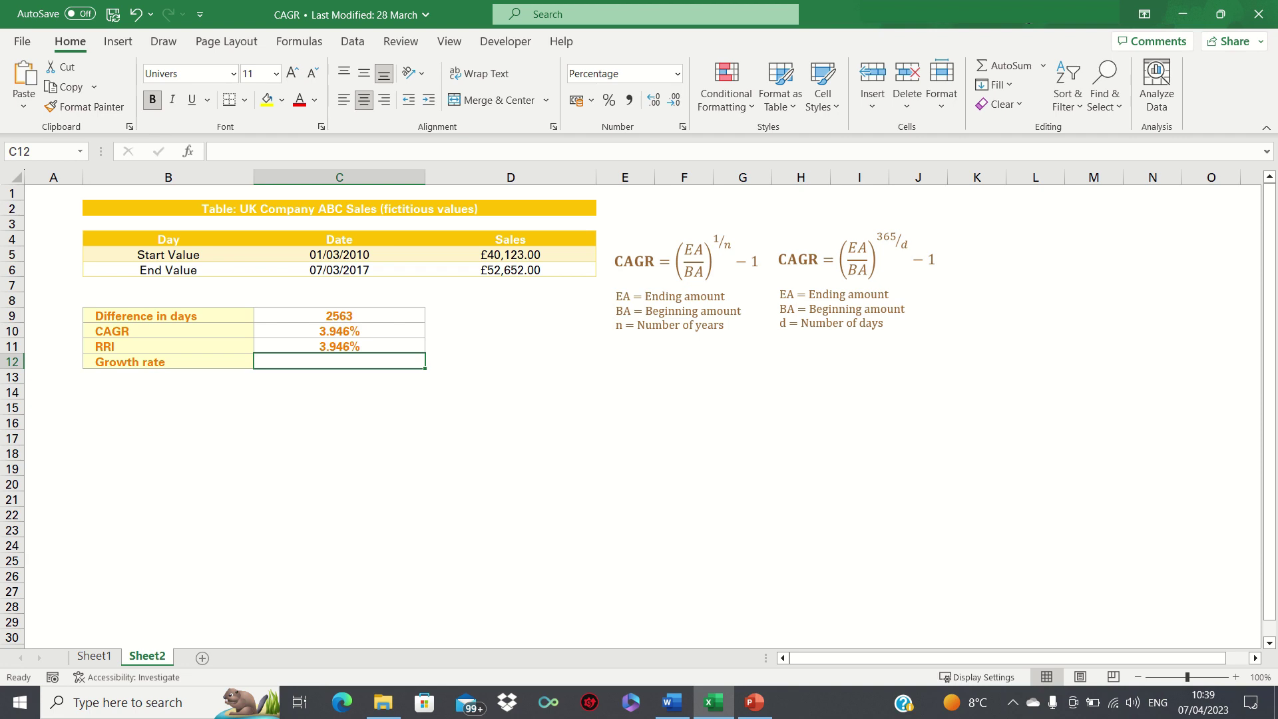
Step: Enter =D6/D5-1 in C12 for a simple growth rate of 31.226%
text(=)
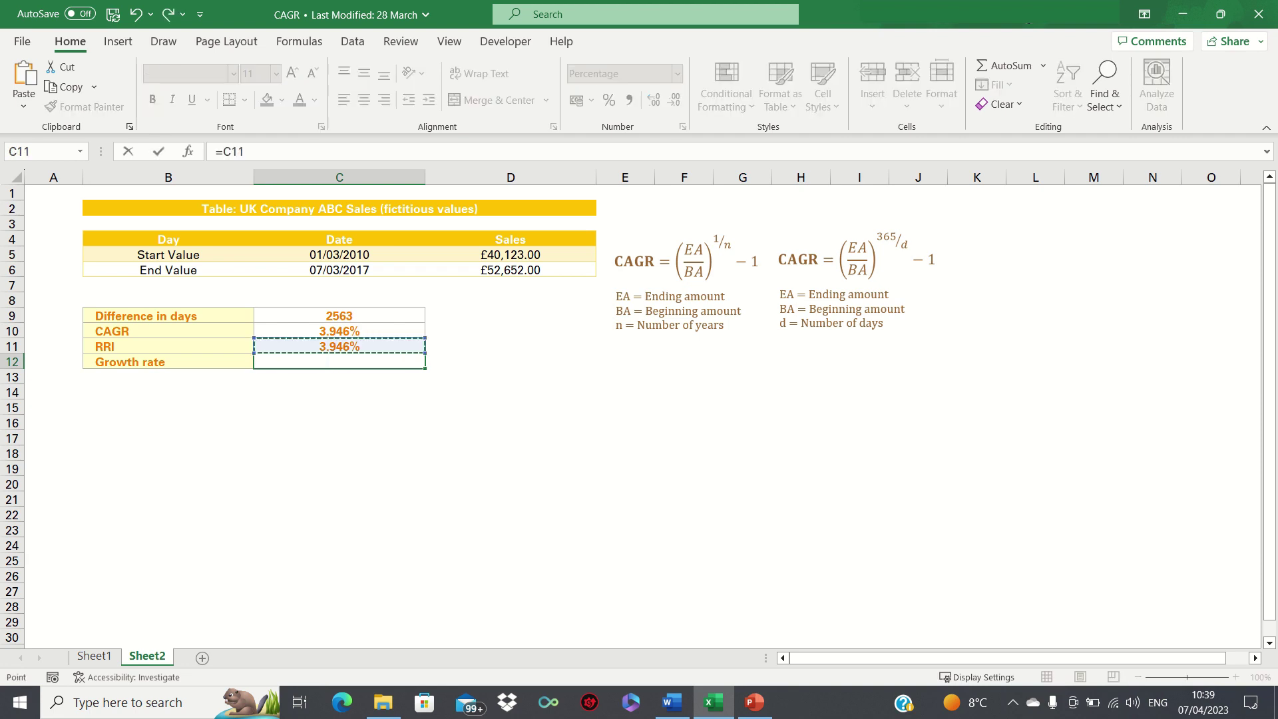
key(Up)
key(Up)
key(Up)
key(Up)
key(Up)
key(Right)
text(/)
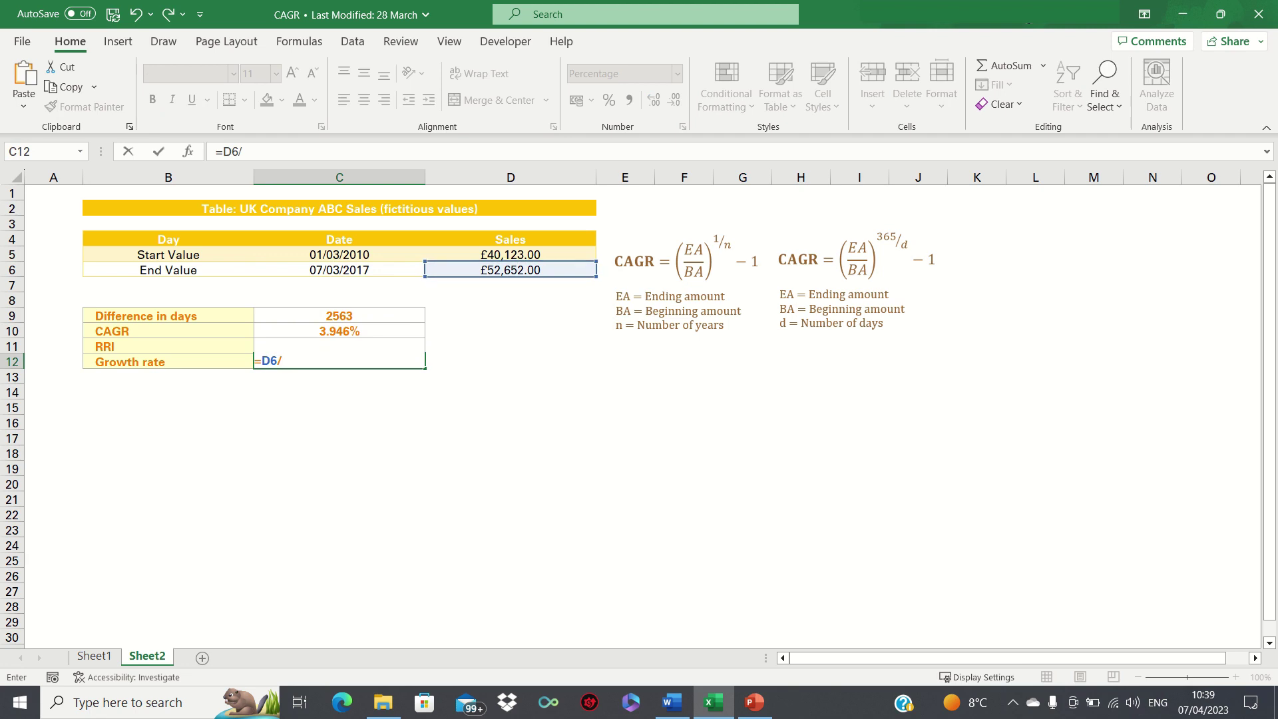
click(511, 254)
text(-1)
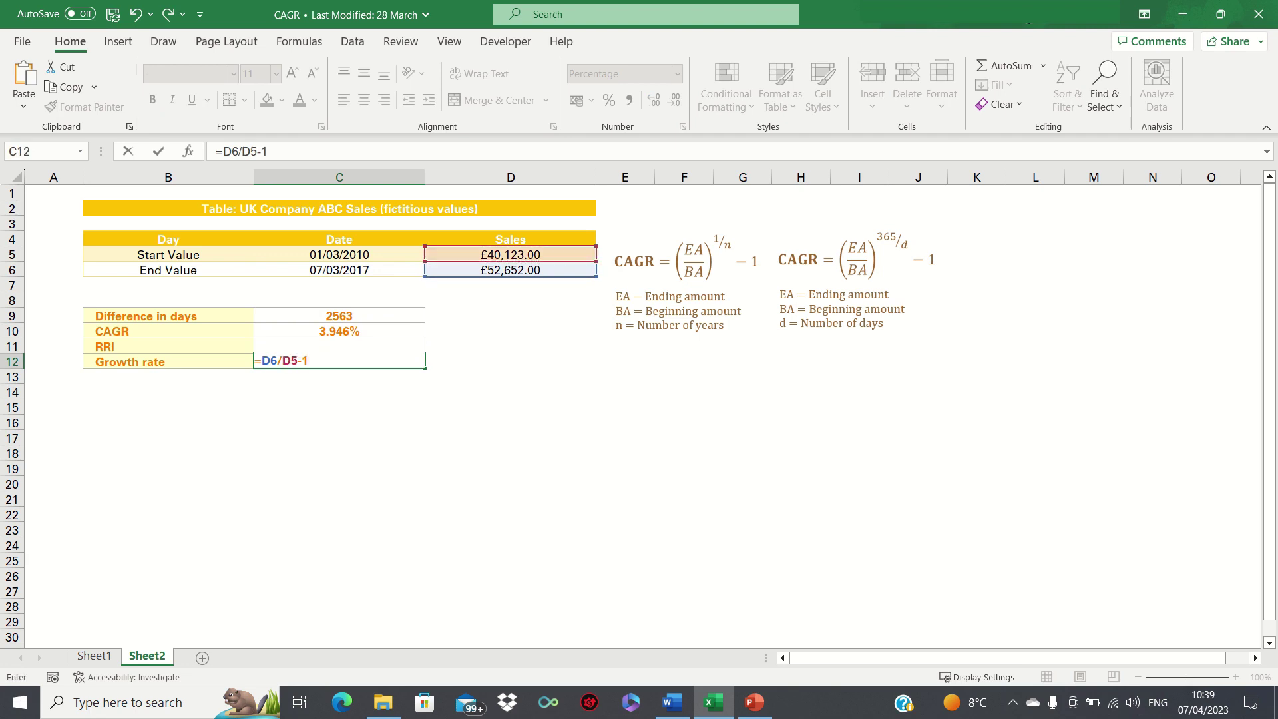
key(Return)
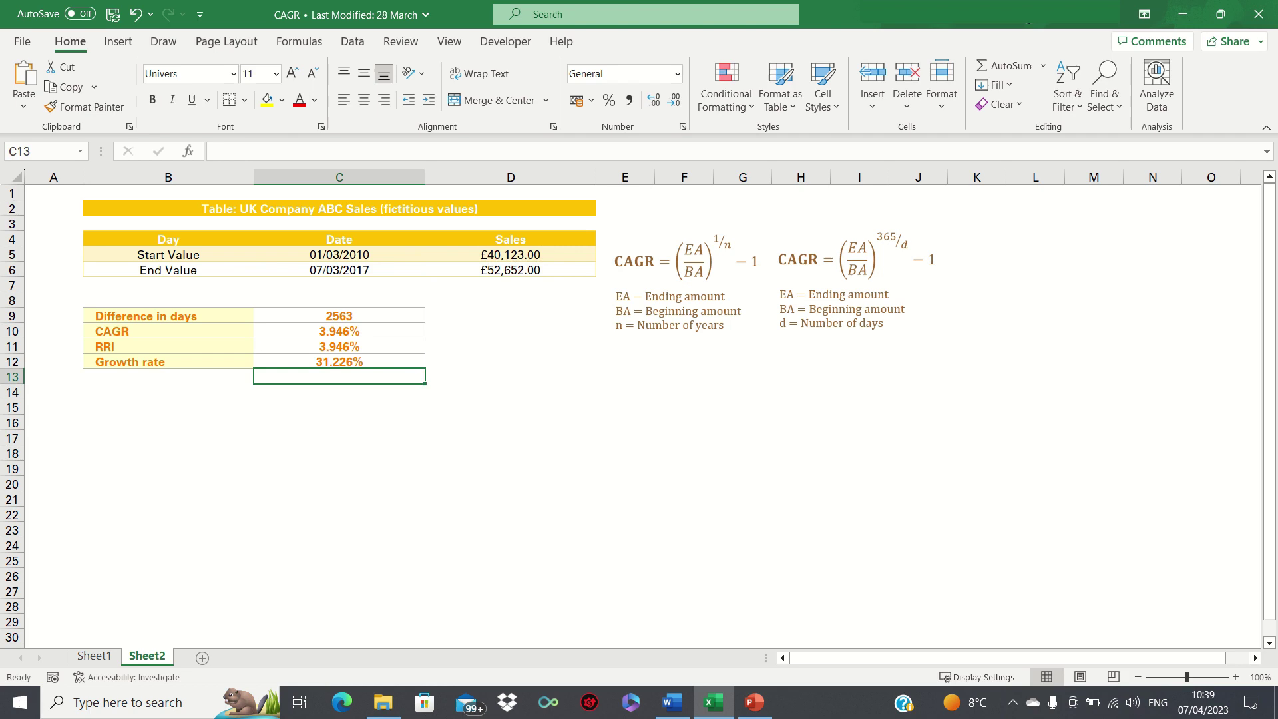